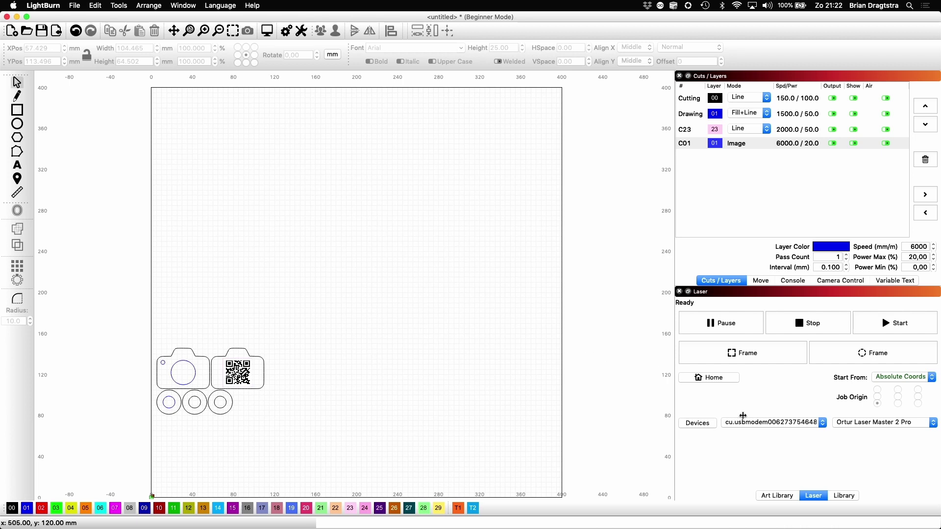
# Step: Drag Camera02 from the Art Library onto the canvas and enlarge it to about 206 × 158 mm
pyautogui.click(783, 496)
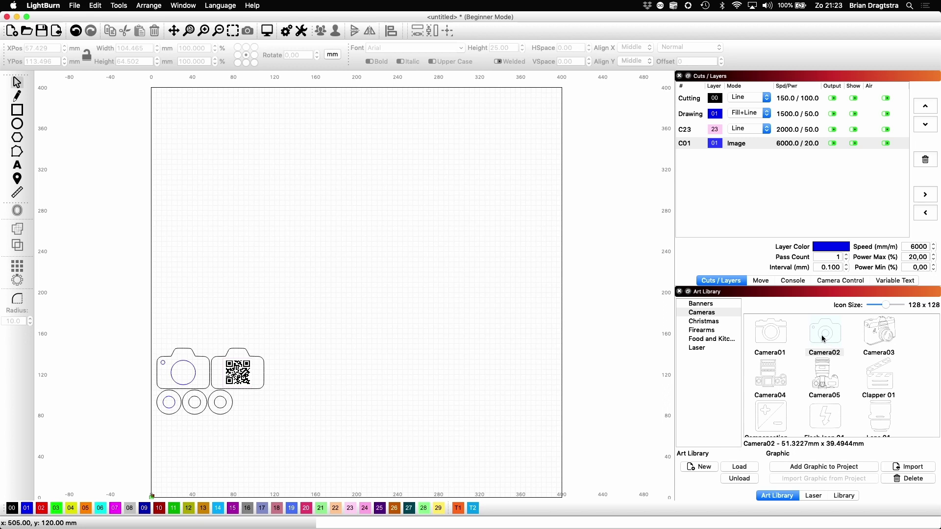
pyautogui.moveTo(821, 334); pyautogui.dragTo(324, 252)
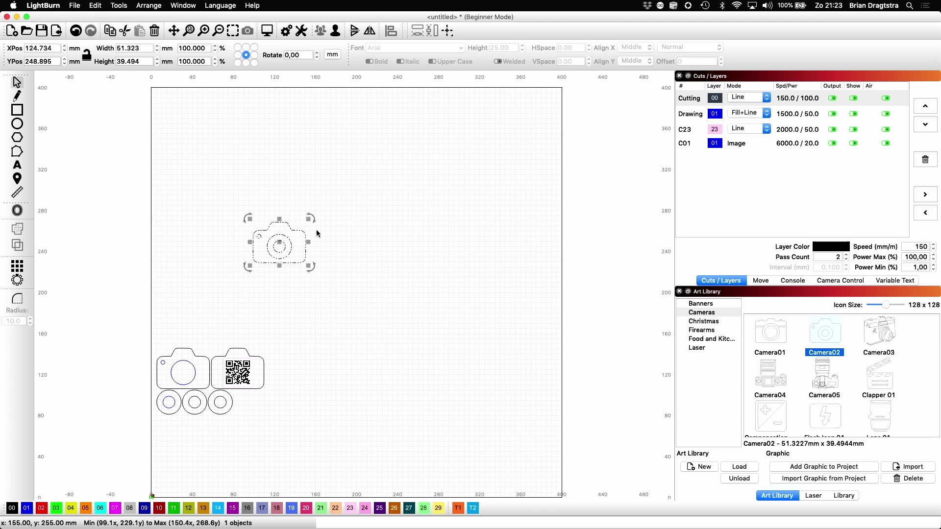
pyautogui.moveTo(308, 219); pyautogui.dragTo(467, 190)
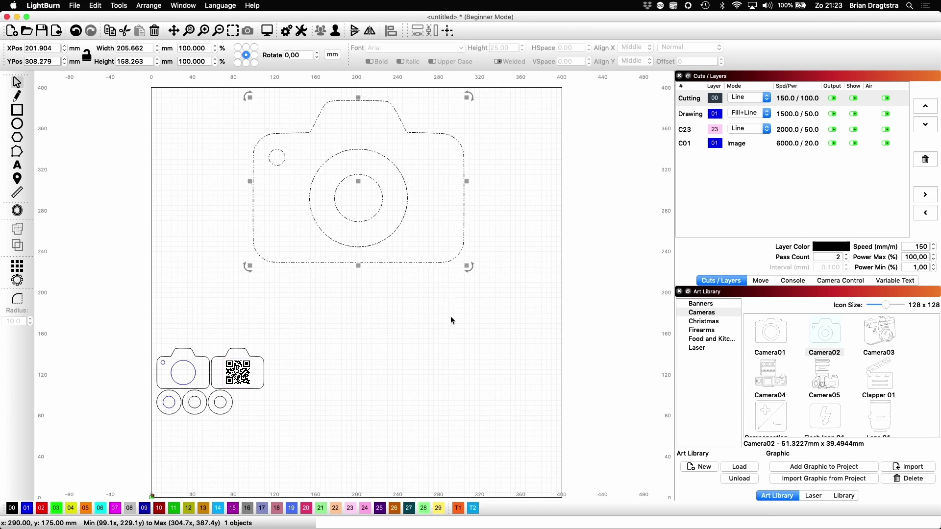
# Step: Reselect the enlarged camera graphic and nudge it slightly down and left
pyautogui.click(443, 294)
pyautogui.click(433, 263)
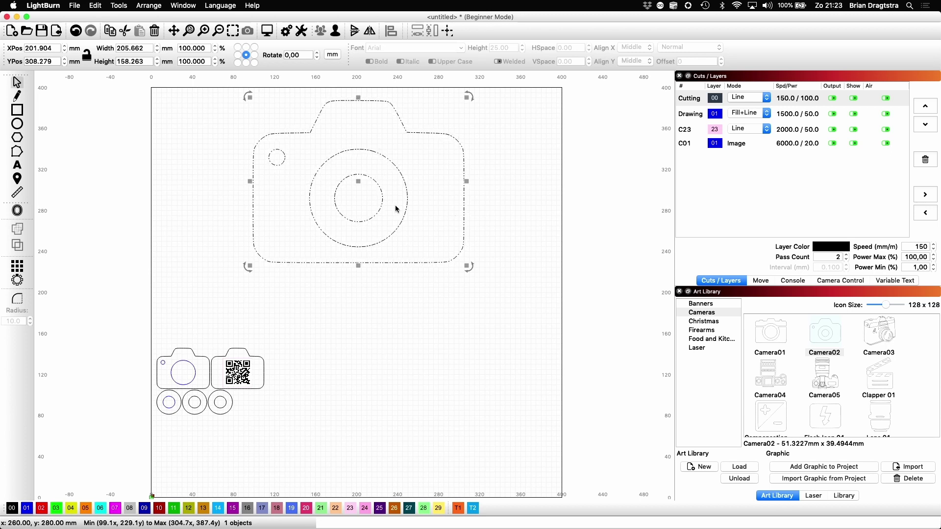
pyautogui.moveTo(434, 130); pyautogui.dragTo(430, 146)
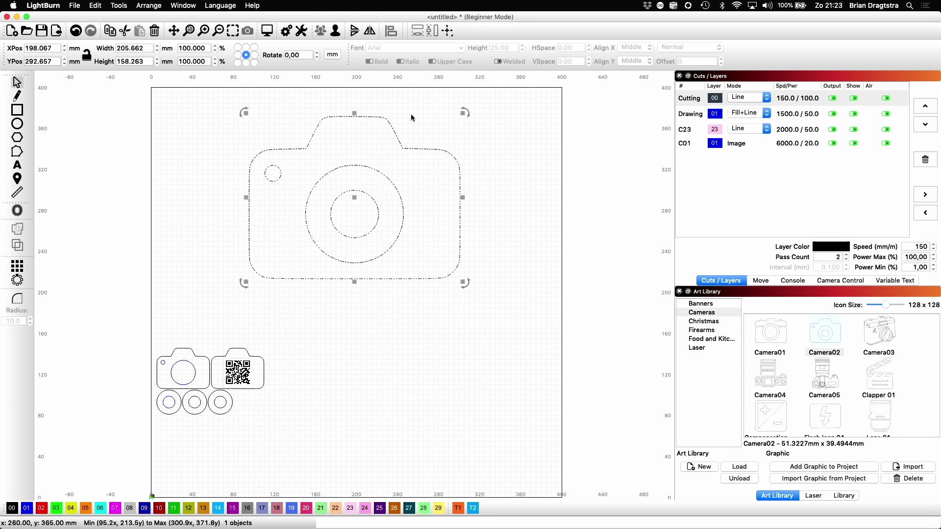
# Step: Ungroup the enlarged camera, then check that the body, outer lens and inner lens are separate shapes
pyautogui.click(337, 32)
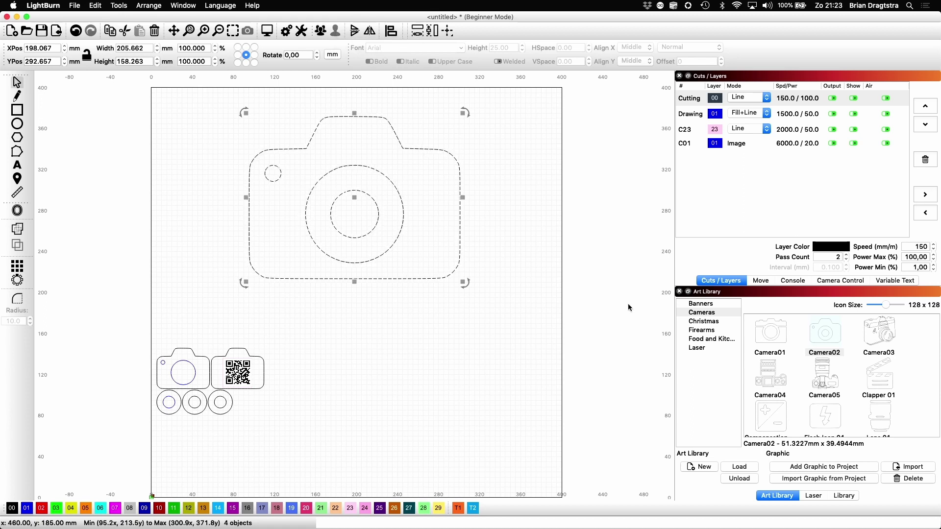
pyautogui.click(513, 251)
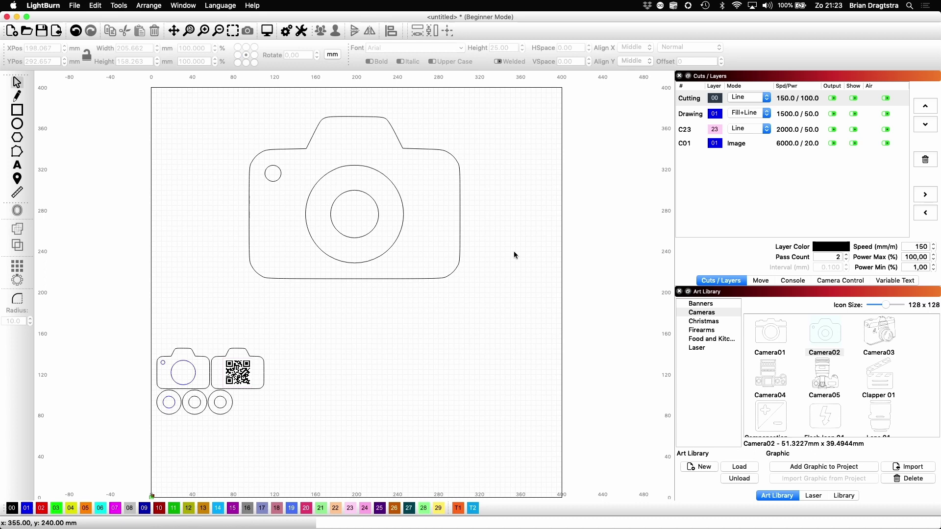
pyautogui.click(459, 226)
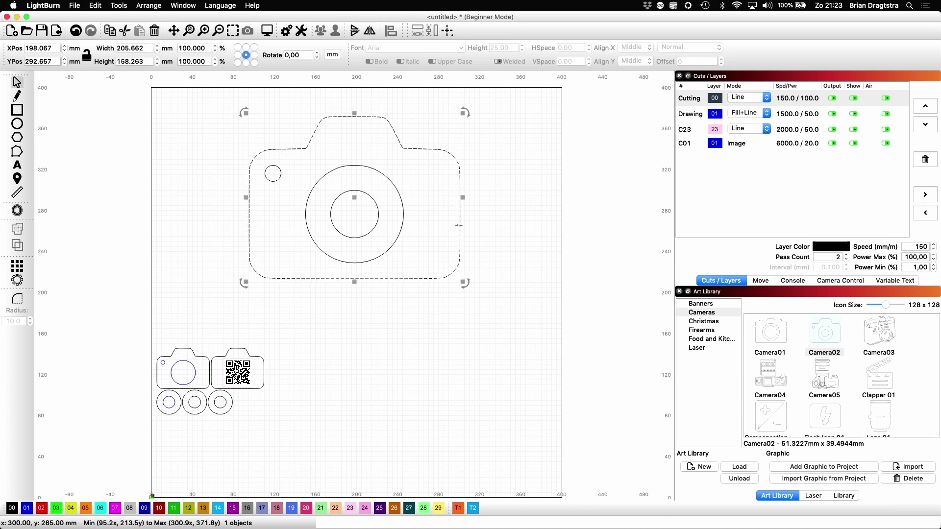
pyautogui.click(403, 222)
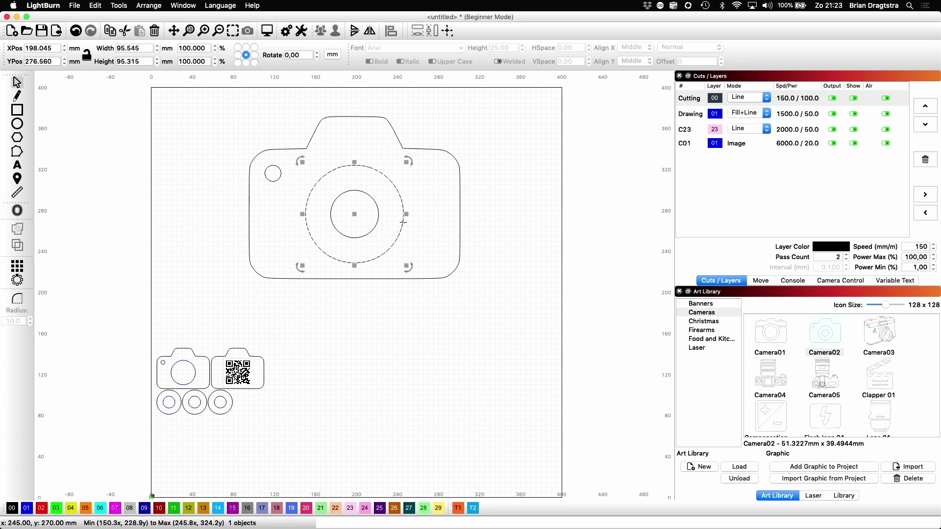
pyautogui.click(377, 219)
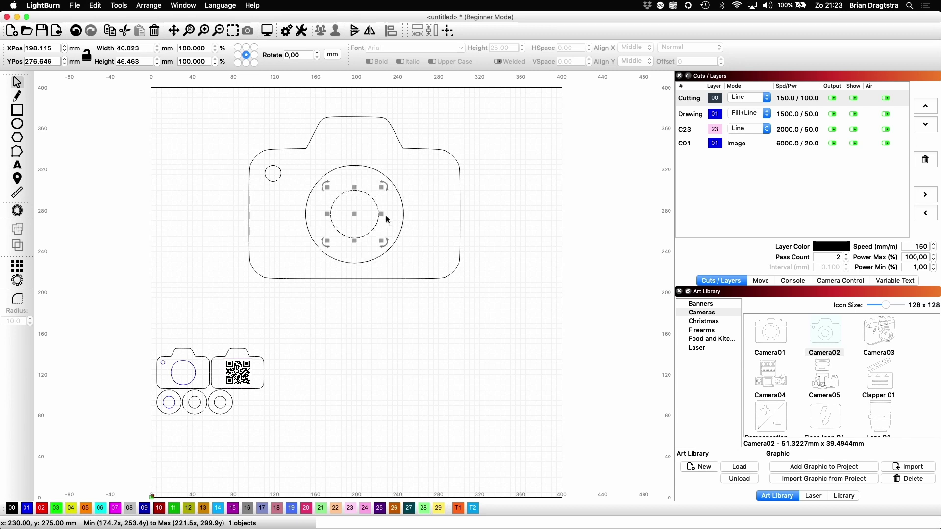
pyautogui.click(434, 246)
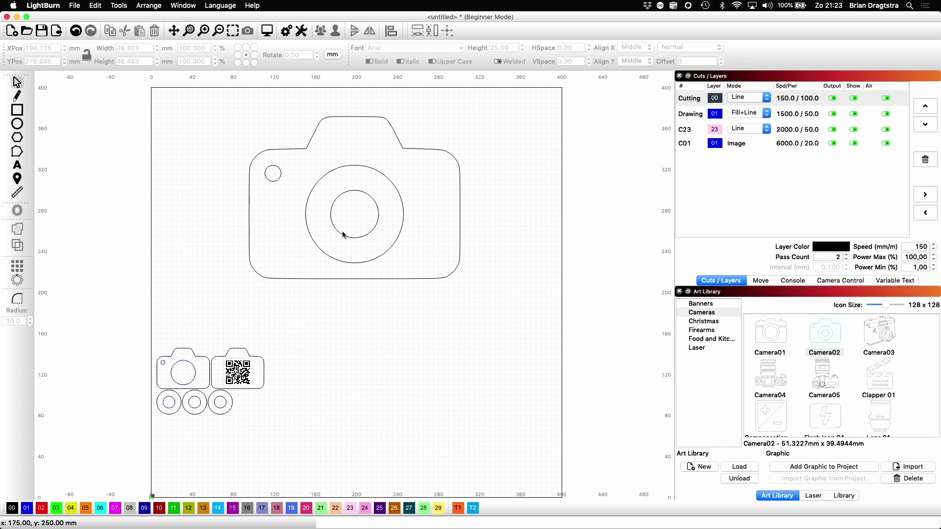
# Step: Check the camera body outline and the small upper-left circle as separate shapes
pyautogui.click(250, 237)
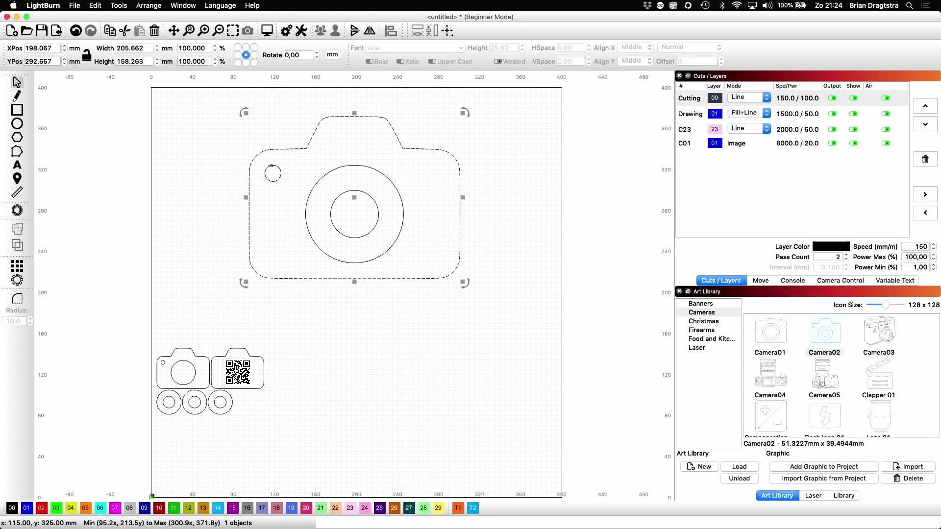
pyautogui.click(271, 165)
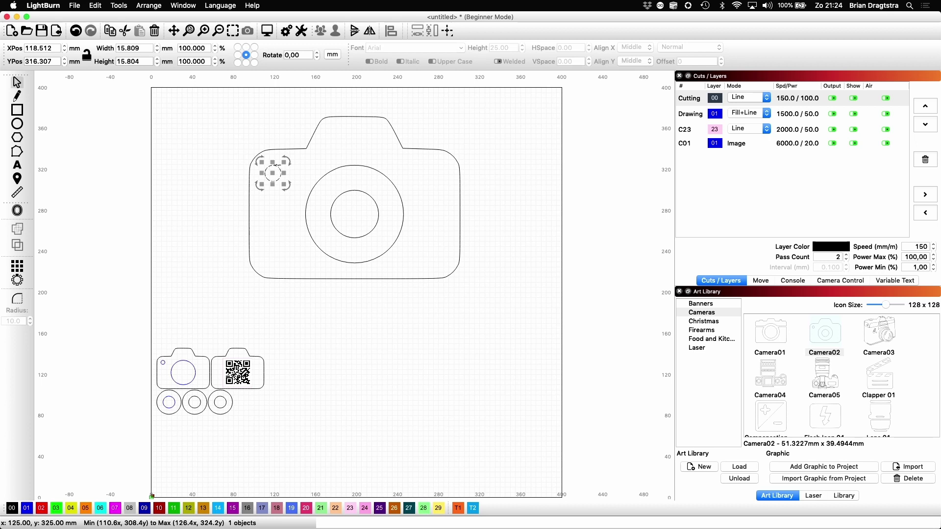
pyautogui.click(449, 179)
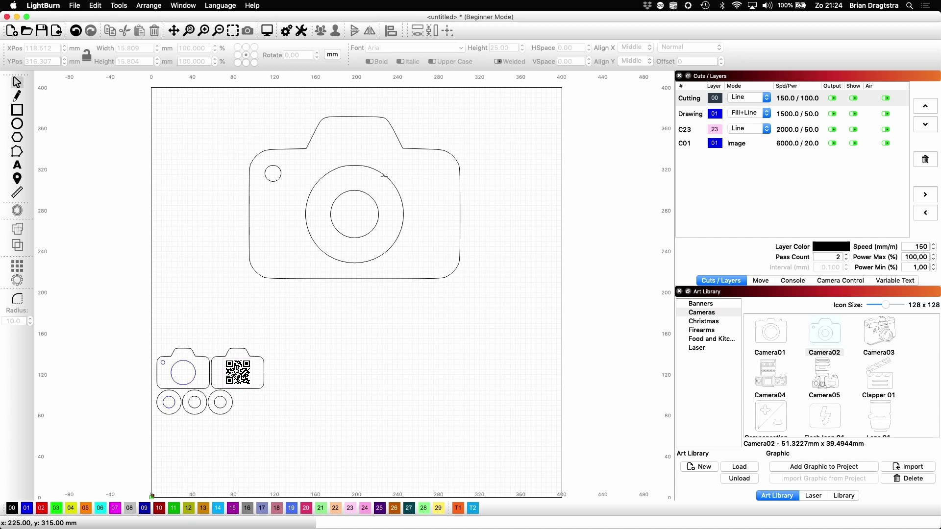
# Step: Select the outer lens circle and Shift-add the inner lens circle
pyautogui.click(385, 177)
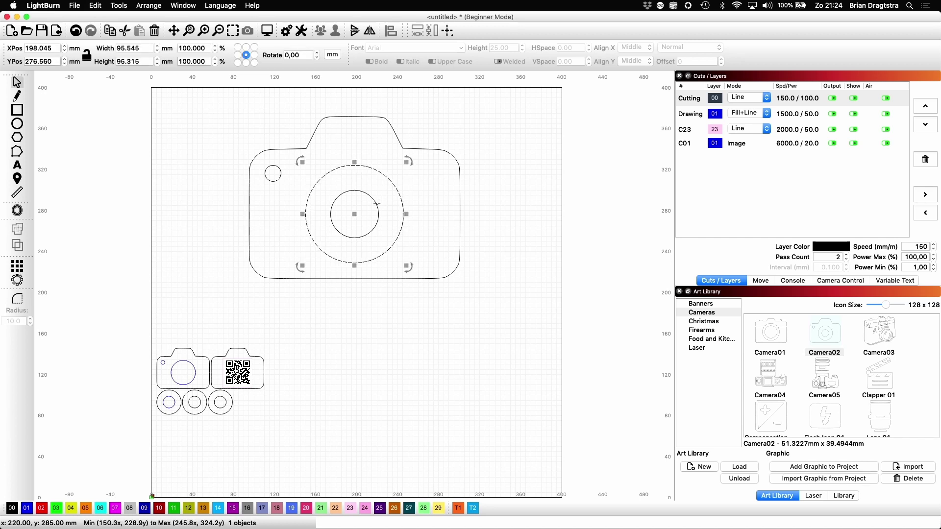
pyautogui.keyDown('shift'); pyautogui.click(377, 204); pyautogui.keyUp('shift')
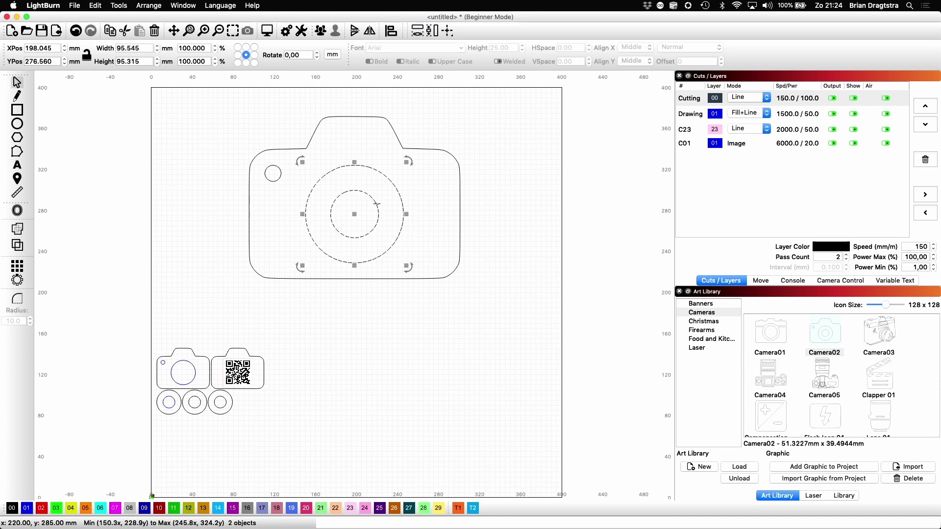
pyautogui.click(413, 193)
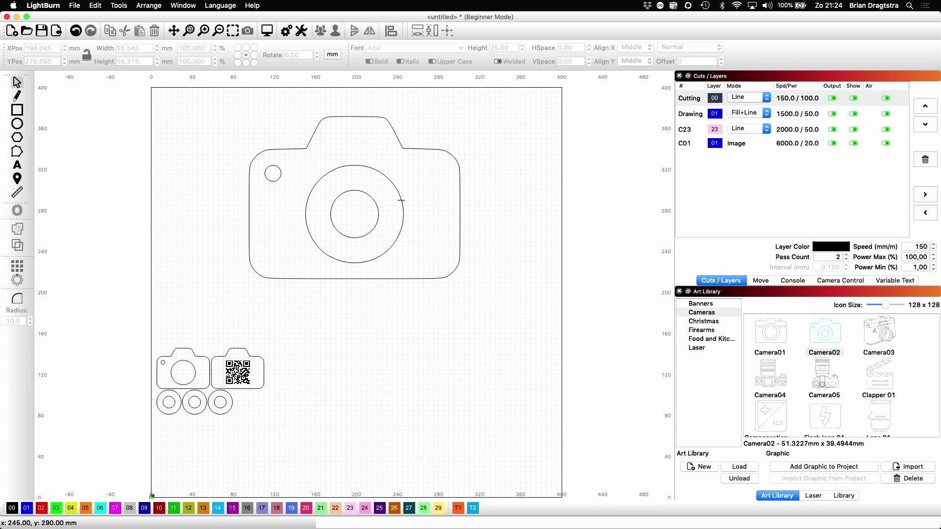
pyautogui.click(402, 201)
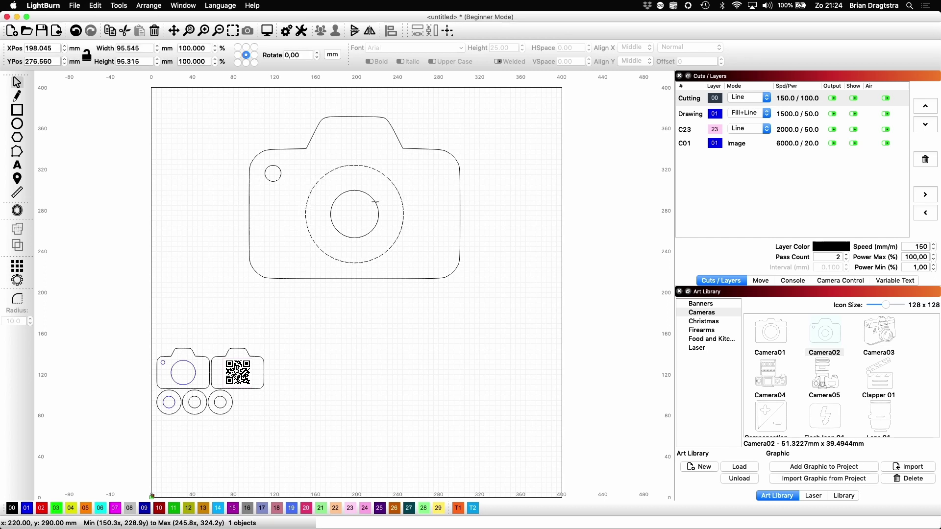
pyautogui.keyDown('shift'); pyautogui.click(372, 200); pyautogui.keyUp('shift')
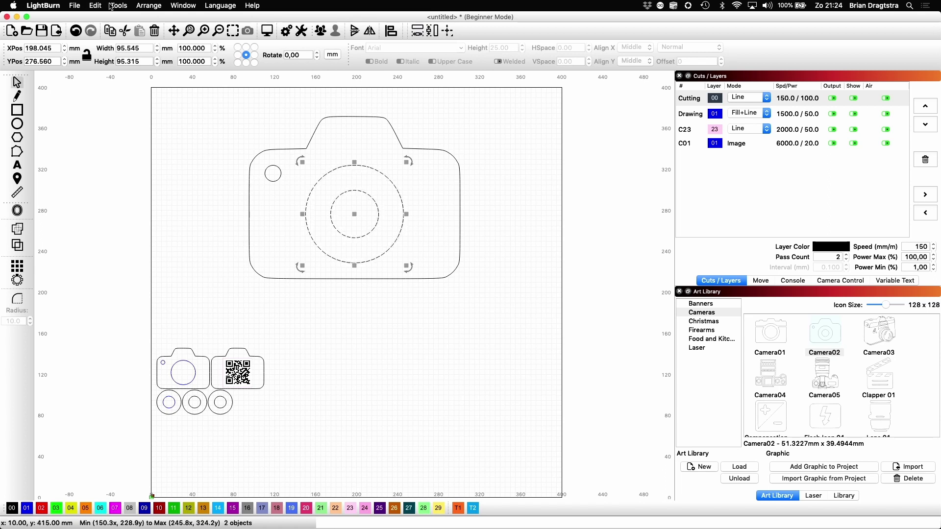
pyautogui.click(94, 6)
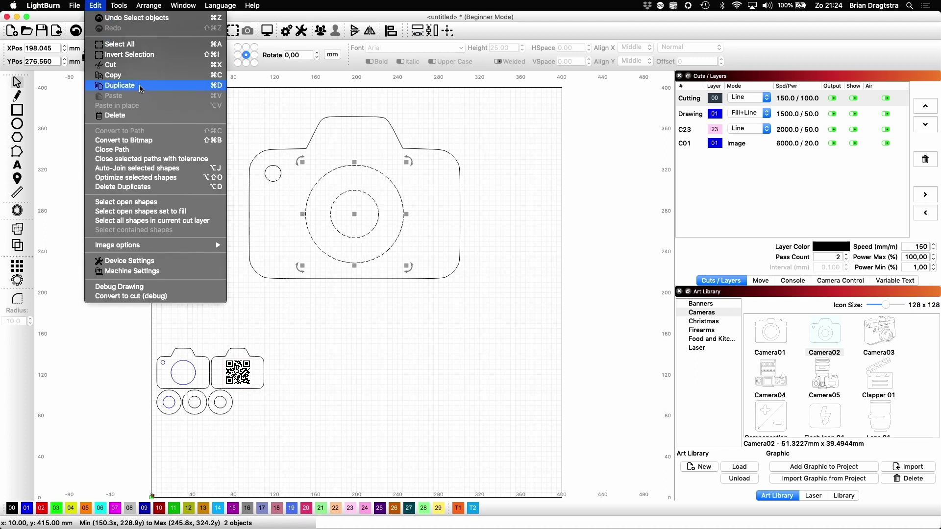
pyautogui.click(356, 338)
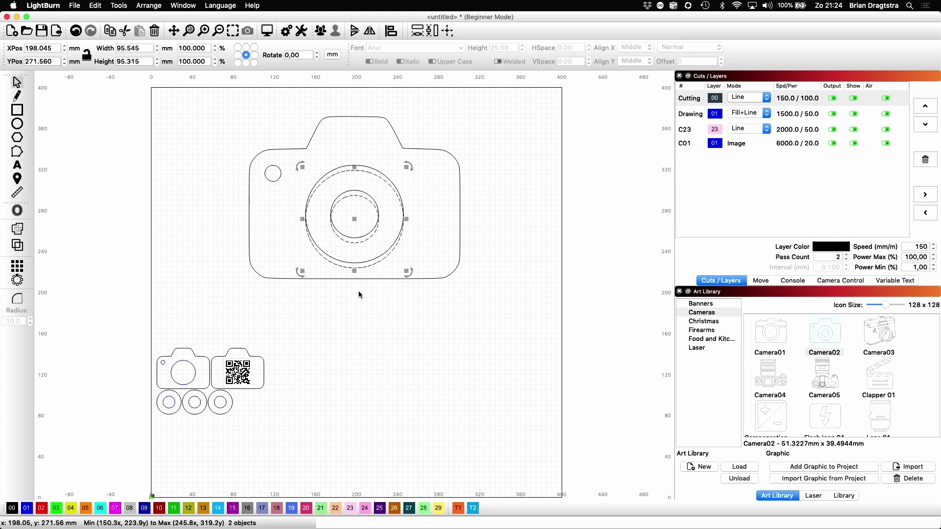
pyautogui.press('Down')
pyautogui.press('Down')
pyautogui.press('Down')
pyautogui.press('Down')
pyautogui.press('Down')
pyautogui.press('Down')
pyautogui.press('Down')
pyautogui.press('Down')
pyautogui.press('Down')
pyautogui.press('Down')
pyautogui.press('Down')
pyautogui.press('Down')
pyautogui.press('Down')
pyautogui.press('Down')
pyautogui.press('Down')
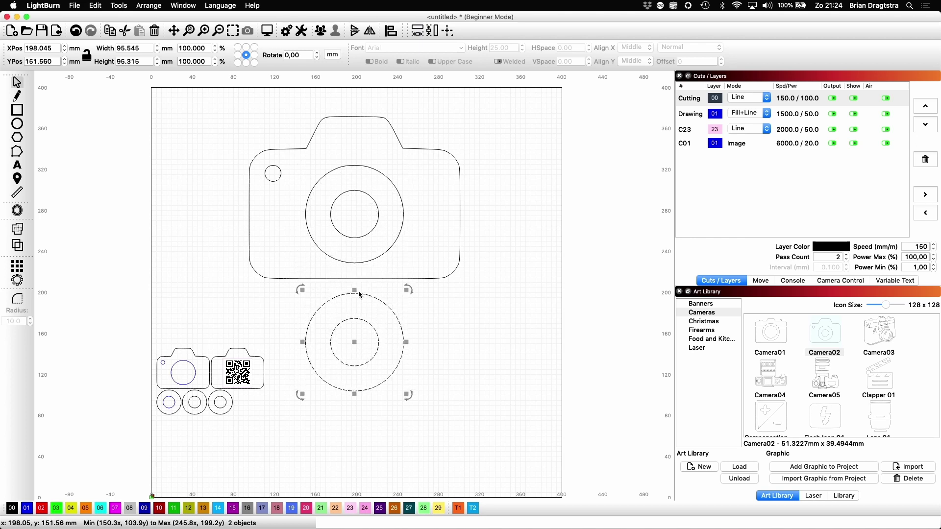
pyautogui.press('Up')
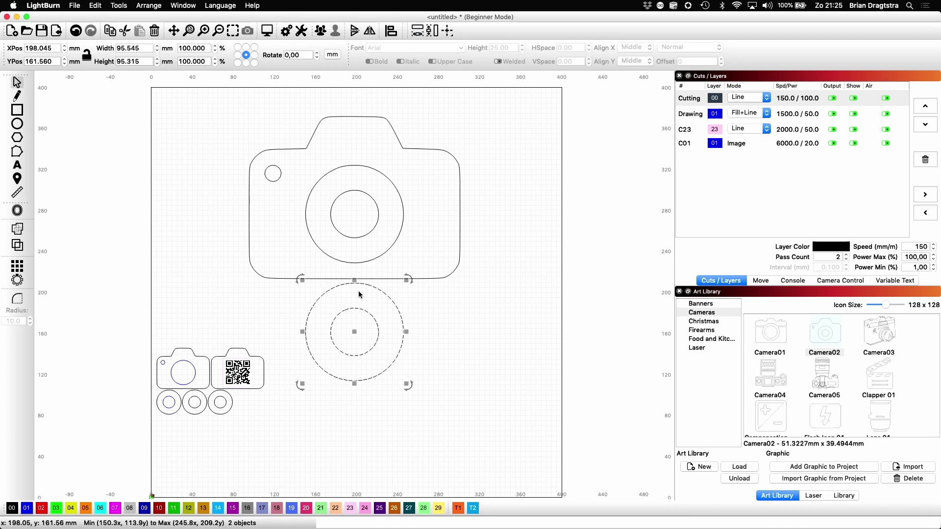
pyautogui.press('Delete')
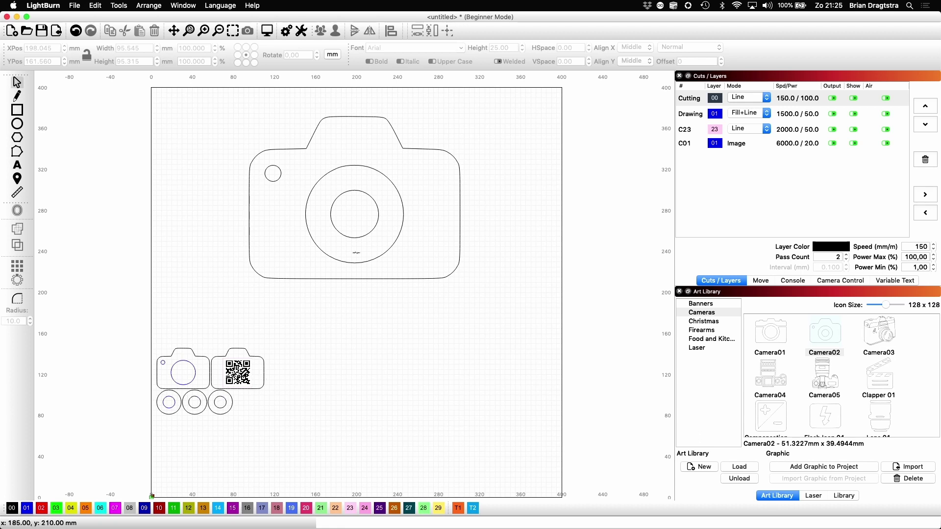
# Step: Box-select and delete the enlarged Camera02 graphic, then open the Window menu
pyautogui.click(361, 279)
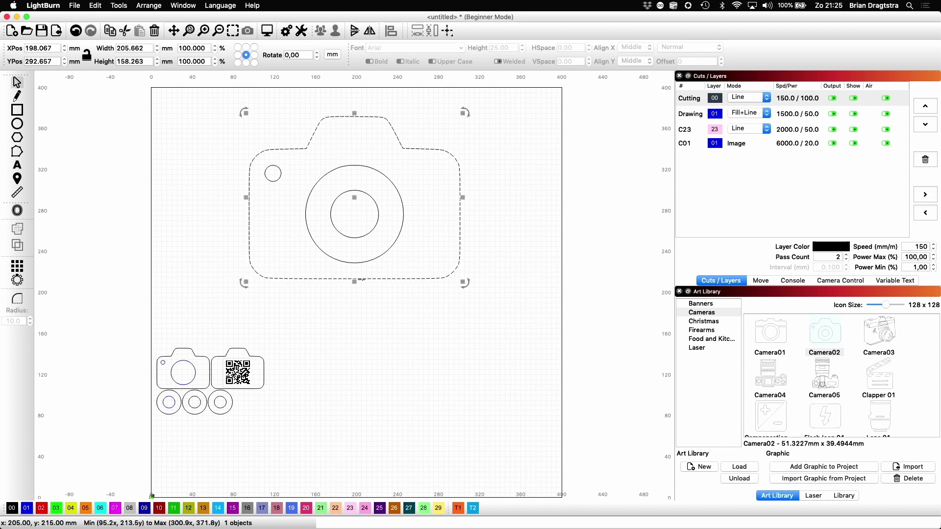
pyautogui.moveTo(218, 296); pyautogui.dragTo(485, 99)
pyautogui.press('Delete')
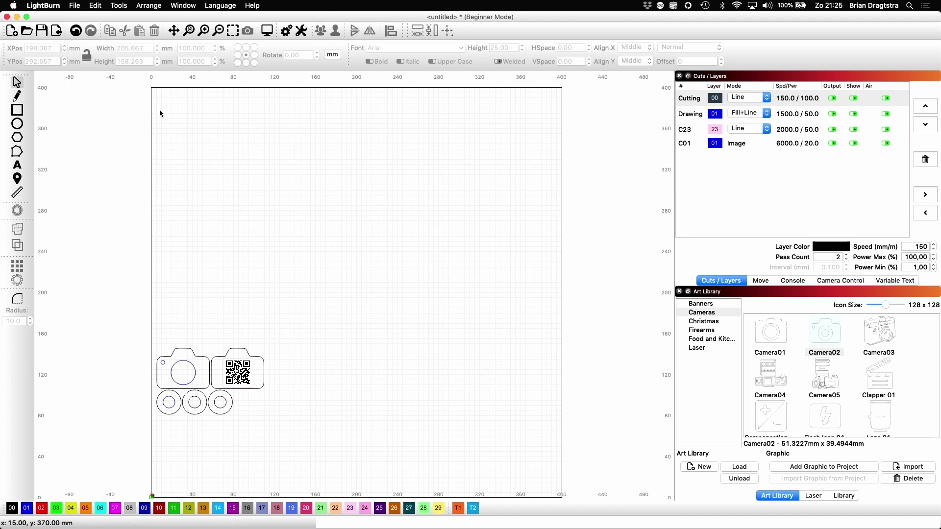
pyautogui.click(183, 6)
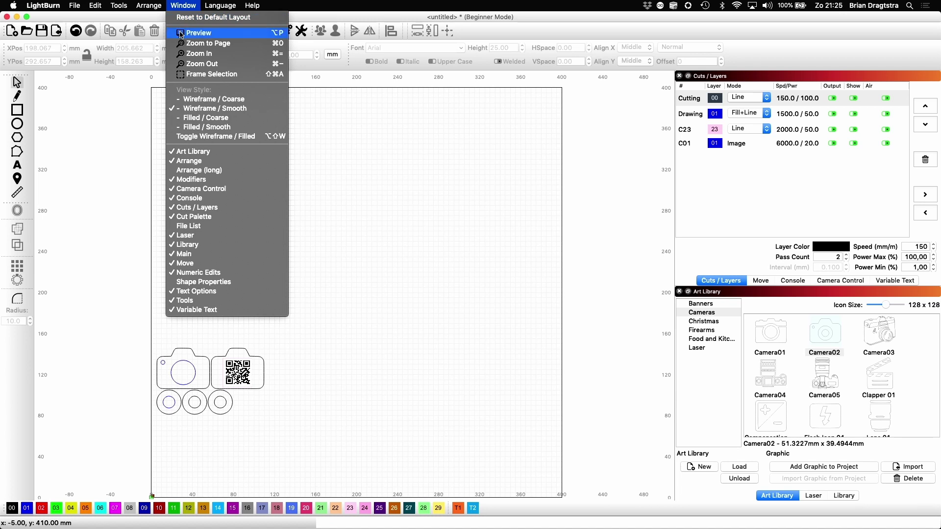
pyautogui.click(196, 33)
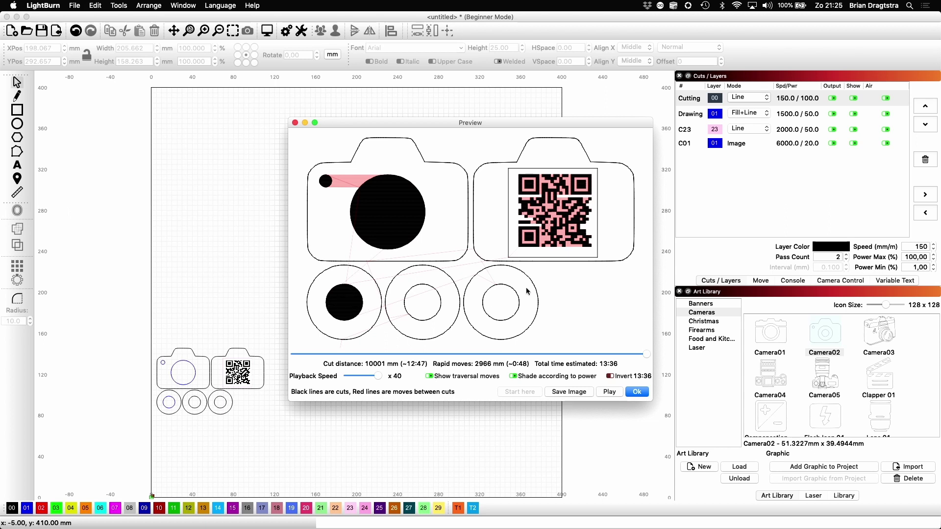
pyautogui.click(637, 392)
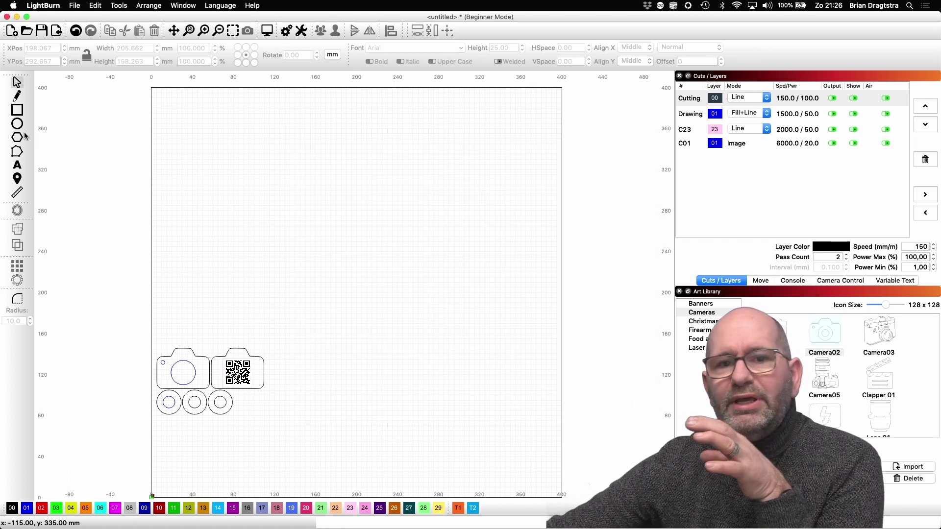